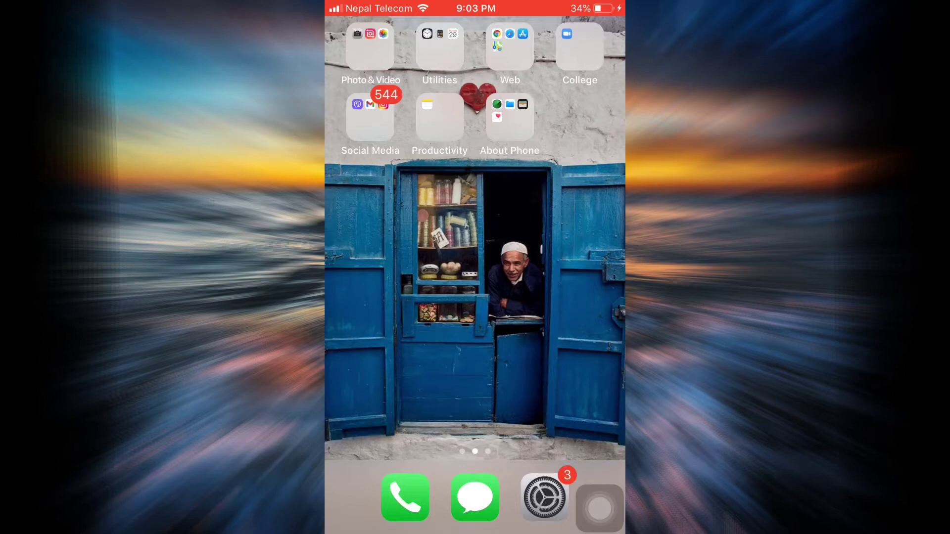
Launch Chrome from the Web folder to activision.com and open Profile from the site menu.
{"action": "left_click", "coordinate": [510, 47]}
{"action": "left_click", "coordinate": [396, 188]}
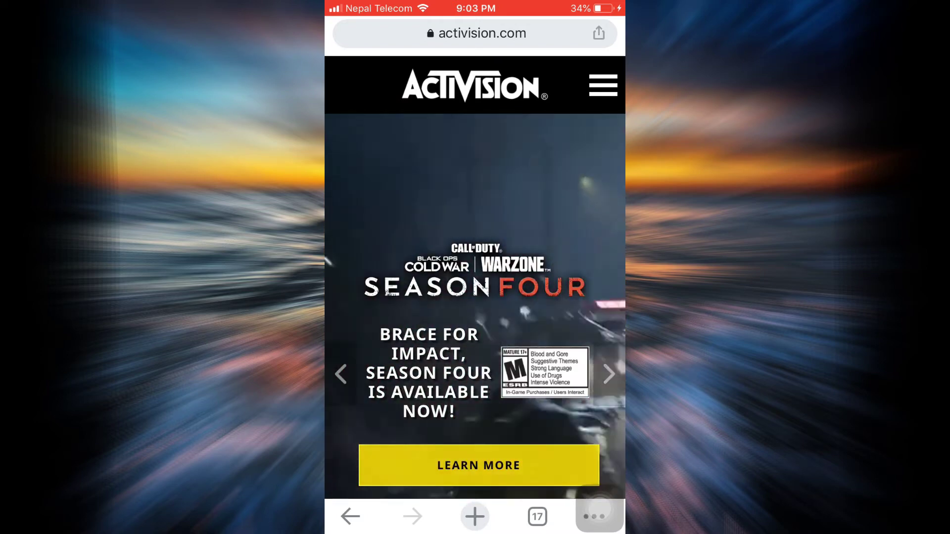
{"action": "left_click", "coordinate": [604, 85]}
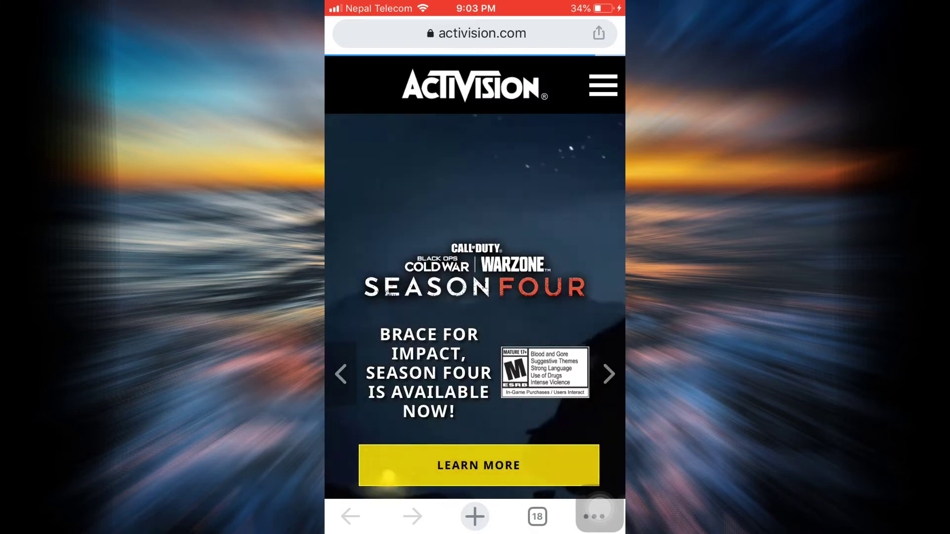
{"action": "scroll", "coordinate": [475, 275], "scroll_direction": "down", "scroll_amount": 6}
{"action": "scroll", "coordinate": [475, 267], "scroll_direction": "down", "scroll_amount": 4}
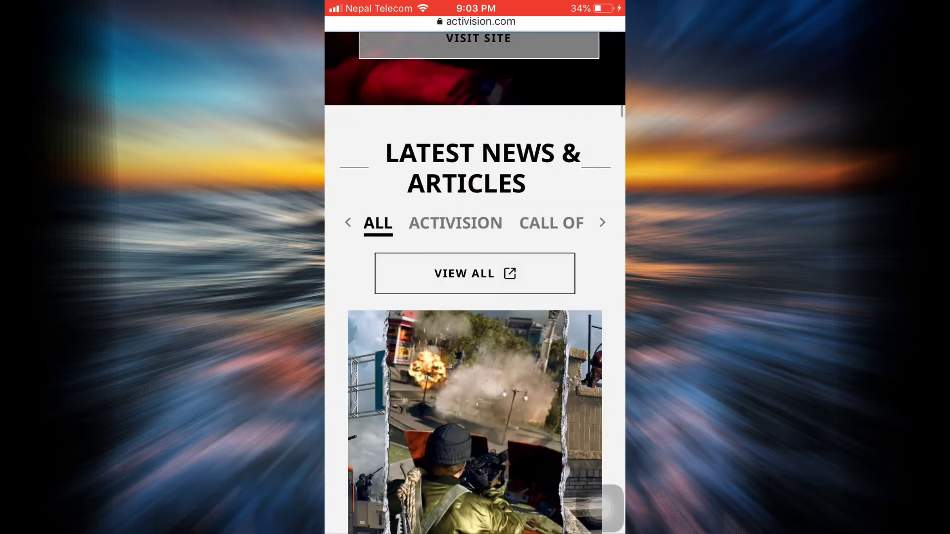
{"action": "scroll", "coordinate": [476, 268], "scroll_direction": "up", "scroll_amount": 8}
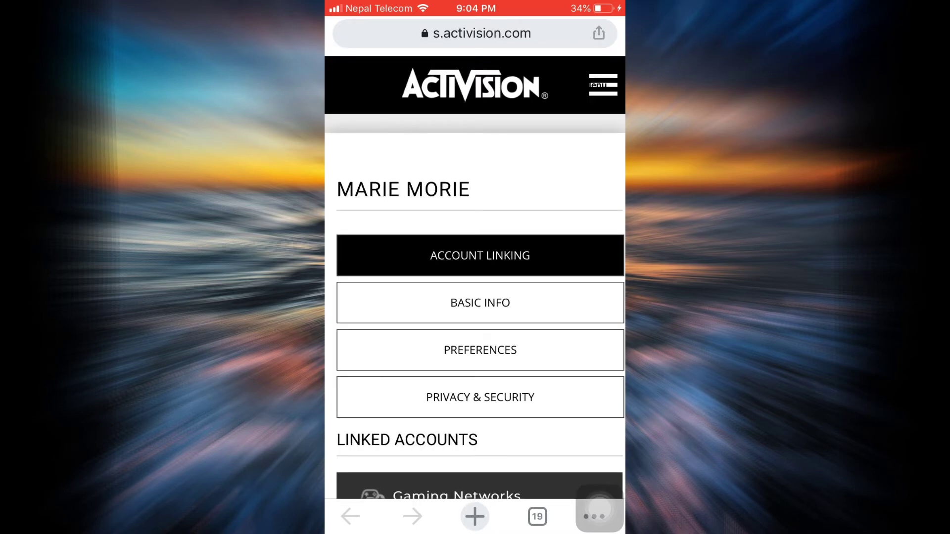
Look through the Privacy & Security settings on the profile page.
{"action": "scroll", "coordinate": [475, 321], "scroll_direction": "down", "scroll_amount": 3}
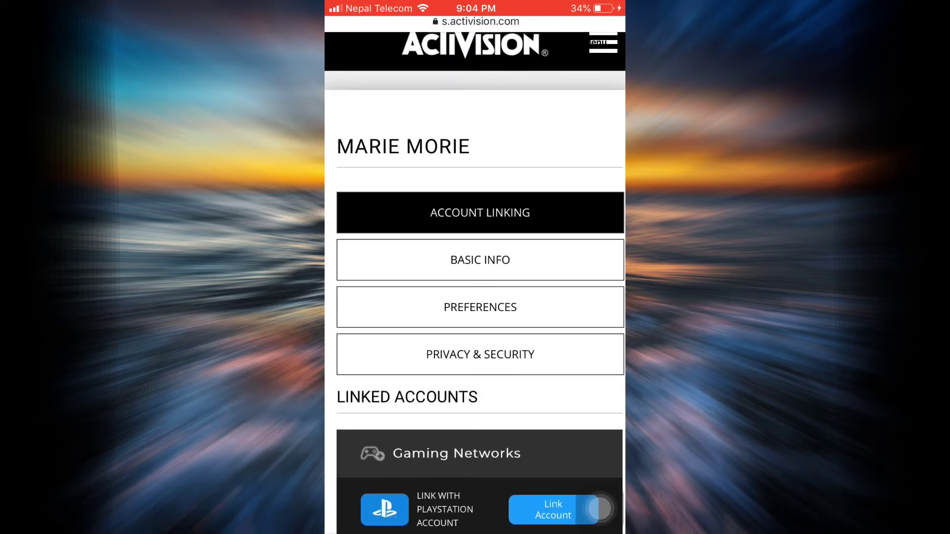
{"action": "left_click", "coordinate": [479, 354]}
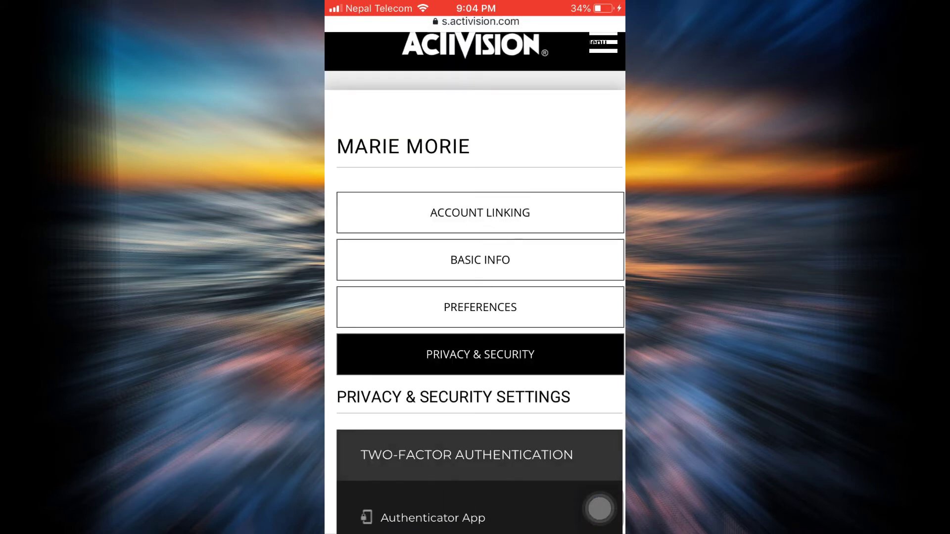
{"action": "scroll", "coordinate": [475, 296], "scroll_direction": "down", "scroll_amount": 10}
{"action": "scroll", "coordinate": [475, 296], "scroll_direction": "down", "scroll_amount": 5}
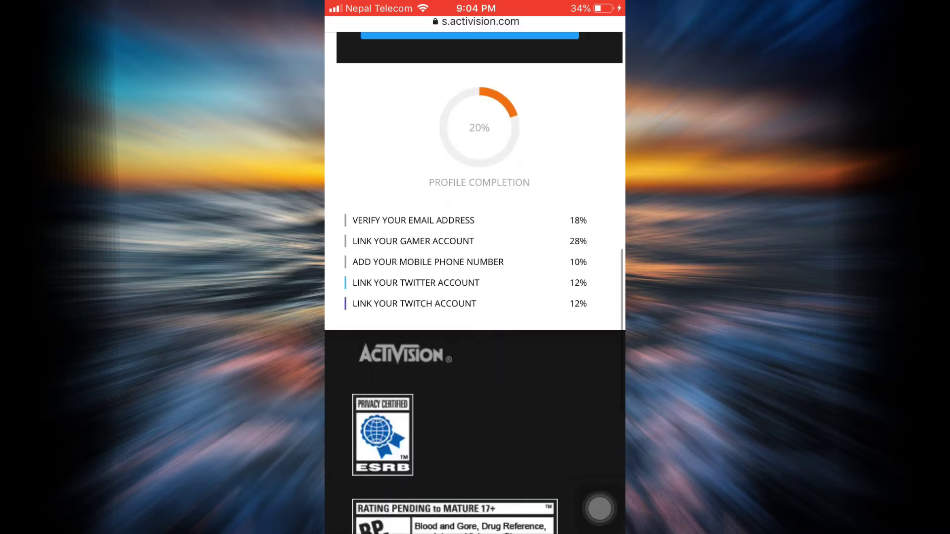
{"action": "scroll", "coordinate": [475, 267], "scroll_direction": "up", "scroll_amount": 3}
{"action": "scroll", "coordinate": [475, 267], "scroll_direction": "up", "scroll_amount": 10}
{"action": "scroll", "coordinate": [475, 267], "scroll_direction": "up", "scroll_amount": 2}
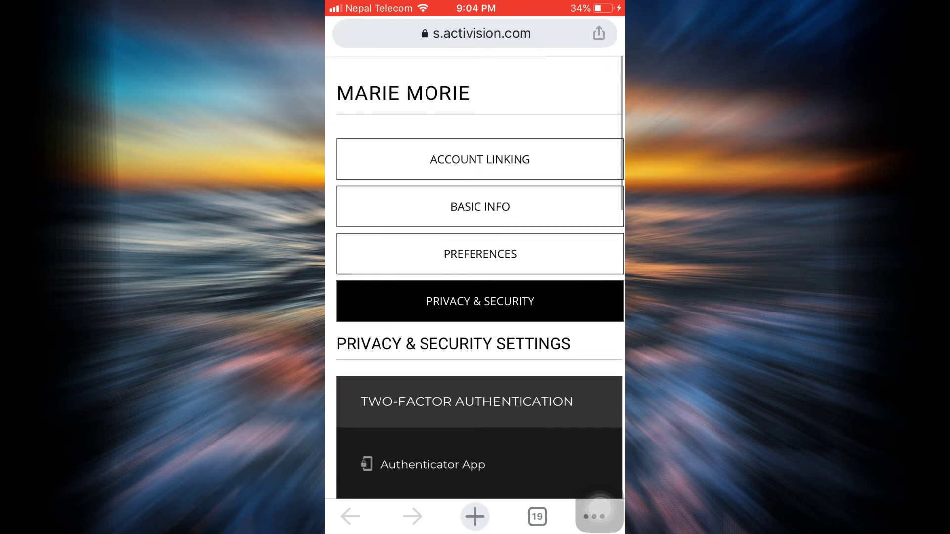
{"action": "left_click", "coordinate": [480, 159]}
Open Basic Info and start editing the Password under Personal Information.
{"action": "left_click", "coordinate": [480, 207]}
{"action": "scroll", "coordinate": [475, 267], "scroll_direction": "down", "scroll_amount": 3}
{"action": "scroll", "coordinate": [475, 267], "scroll_direction": "down", "scroll_amount": 4}
{"action": "scroll", "coordinate": [480, 277], "scroll_direction": "up", "scroll_amount": 2}
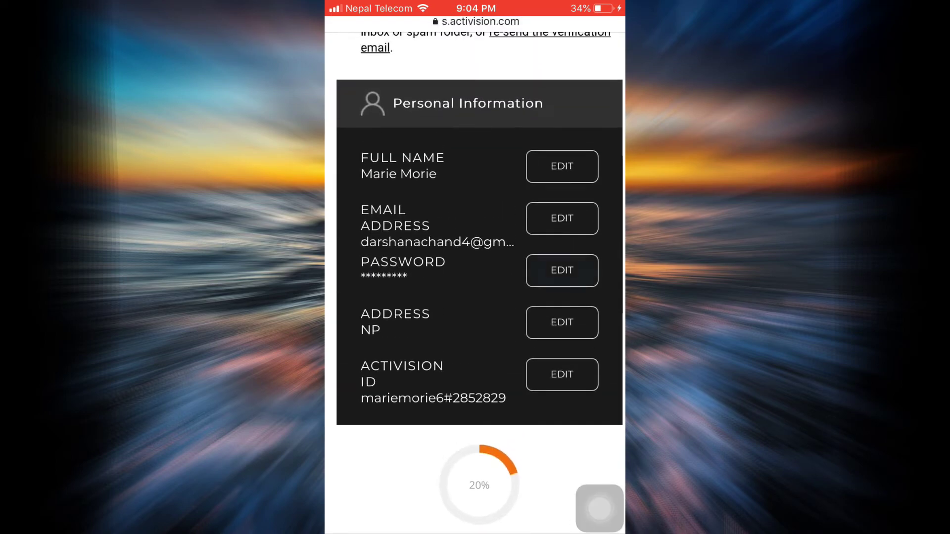
{"action": "left_click", "coordinate": [562, 271]}
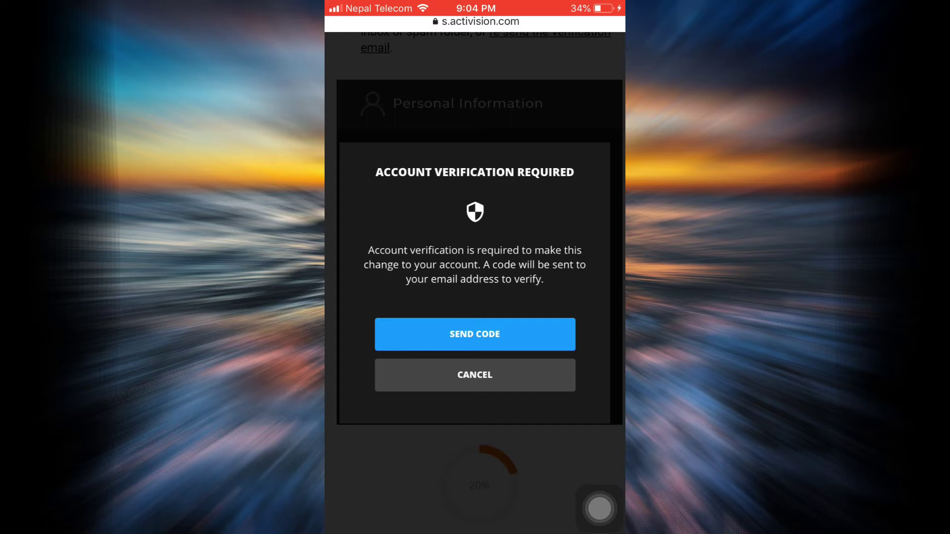
Have a verification code emailed with SEND CODE and select the Enter Code field.
{"action": "left_click", "coordinate": [475, 334]}
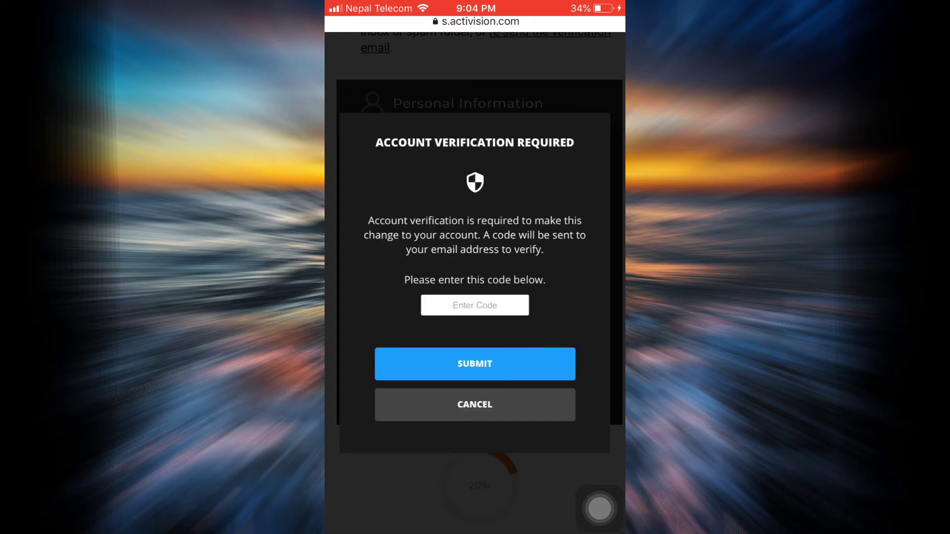
{"action": "left_click", "coordinate": [475, 305]}
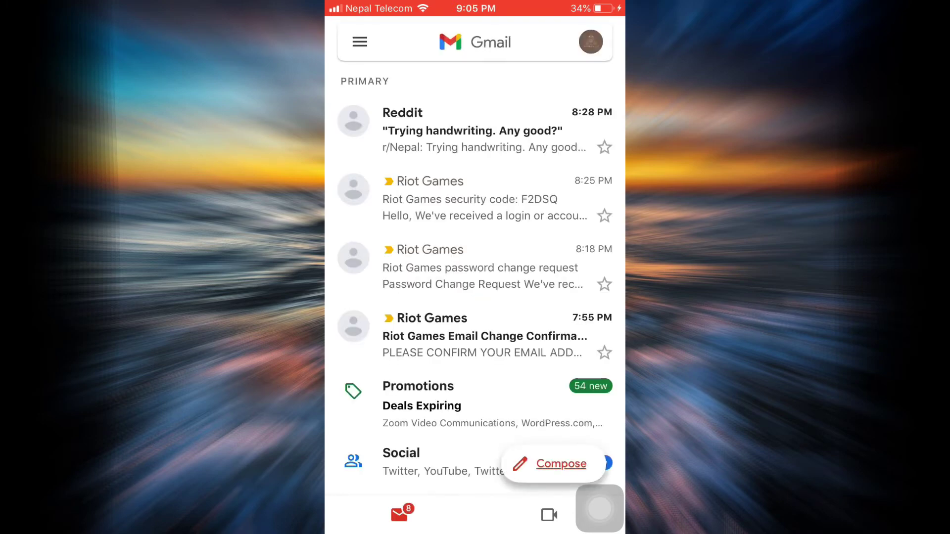
{"action": "left_click", "coordinate": [591, 41]}
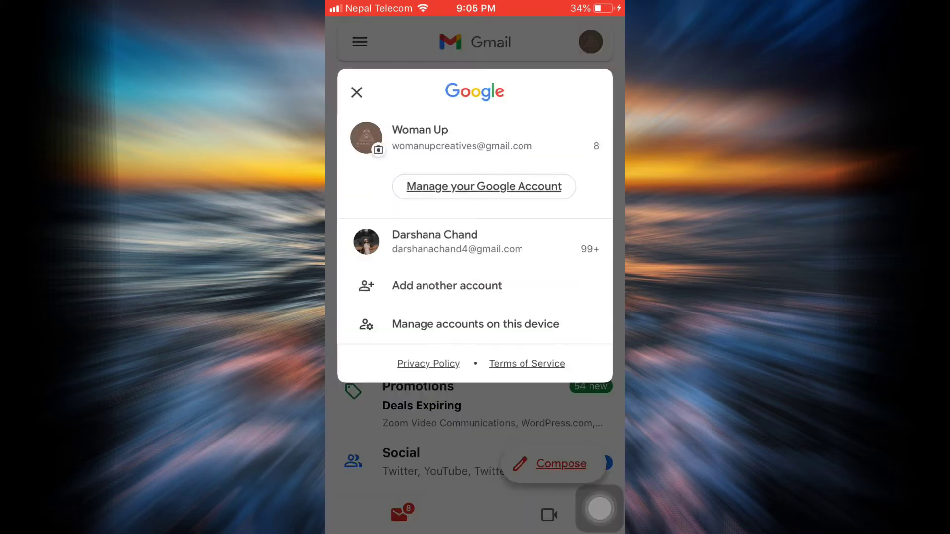
{"action": "left_click", "coordinate": [457, 242]}
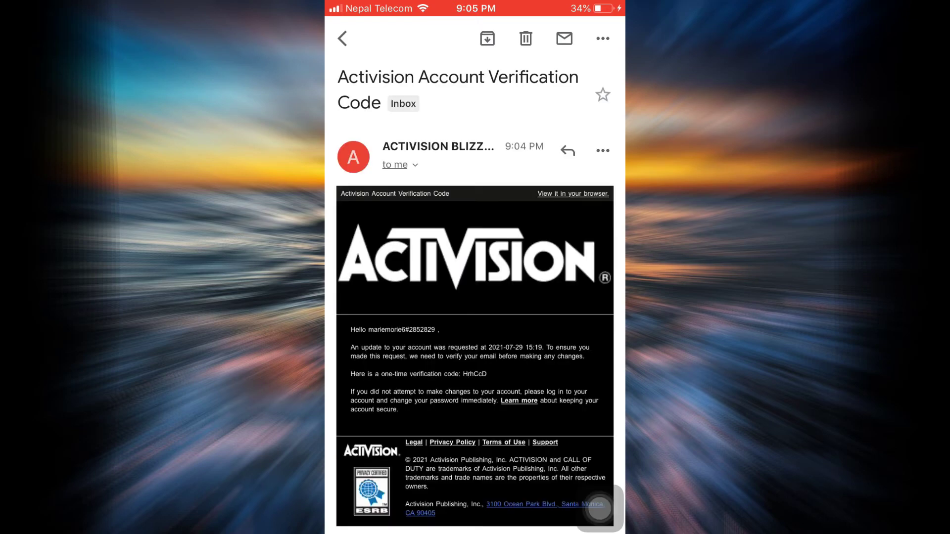
{"action": "double_click", "coordinate": [474, 374]}
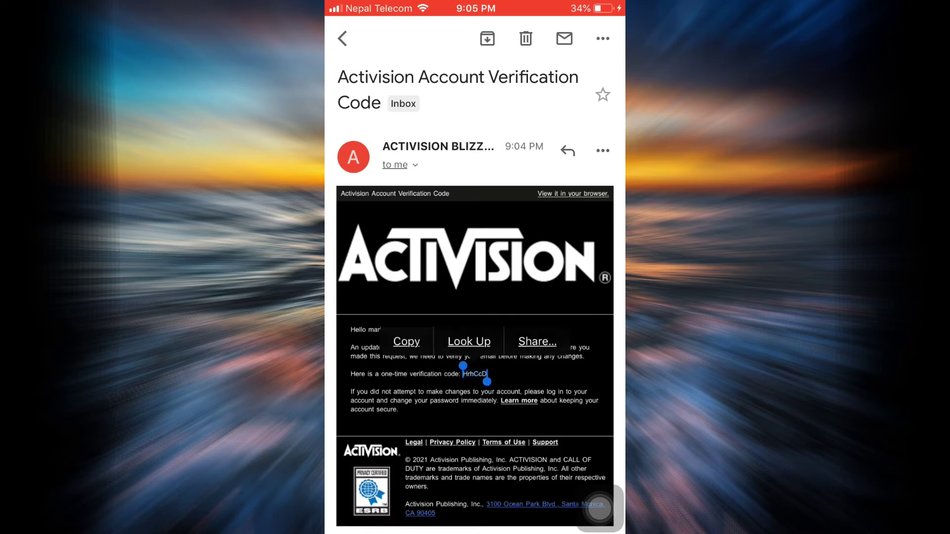
{"action": "left_click", "coordinate": [406, 341]}
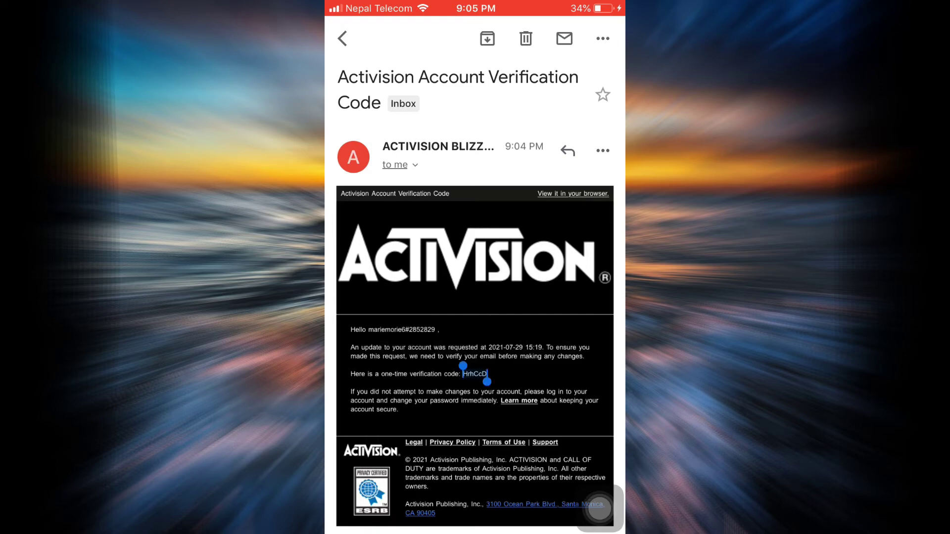
{"action": "double_click", "coordinate": [599, 509]}
{"action": "left_click", "coordinate": [445, 198]}
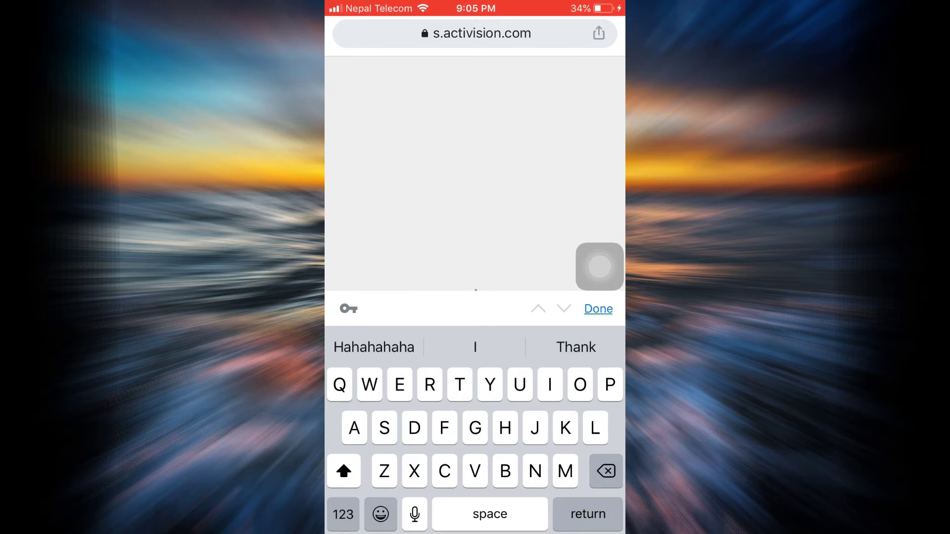
{"action": "left_click_drag", "start_coordinate": [599, 267], "coordinate": [599, 196]}
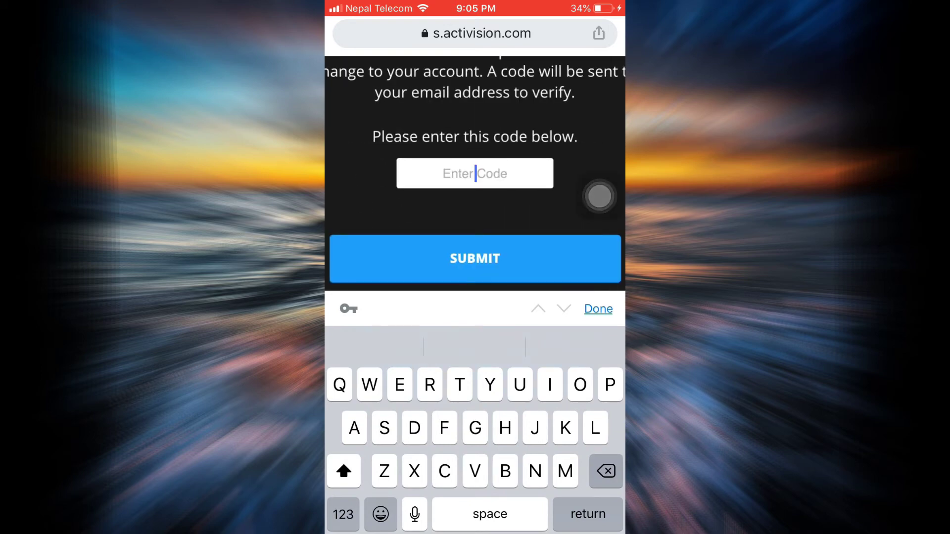
{"action": "left_click", "coordinate": [475, 174]}
{"action": "left_click", "coordinate": [475, 173]}
{"action": "left_click", "coordinate": [513, 136]}
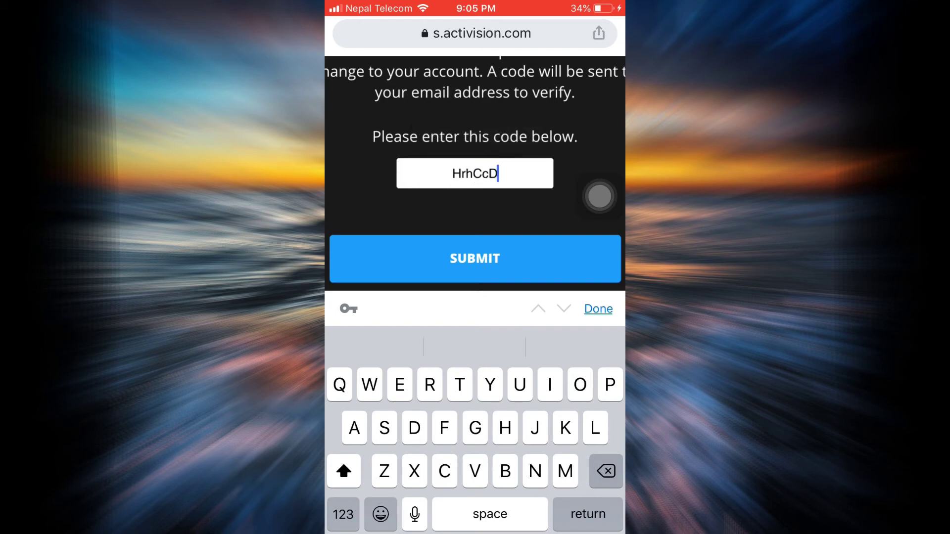
{"action": "key", "text": "Return"}
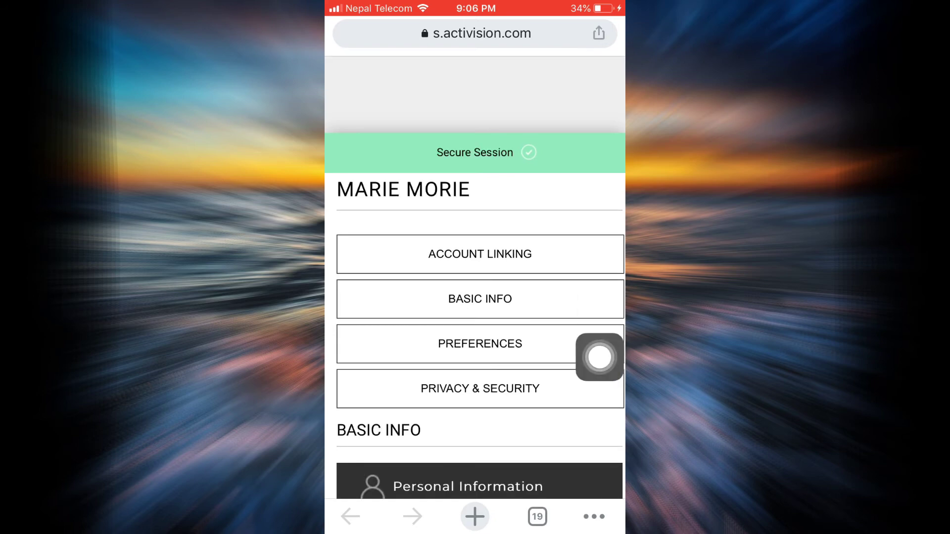
Go to the BASIC INFO tab and open the Password edit form under Personal Information.
{"action": "scroll", "coordinate": [475, 297], "scroll_direction": "down", "scroll_amount": 3}
{"action": "scroll", "coordinate": [475, 297], "scroll_direction": "down", "scroll_amount": 5}
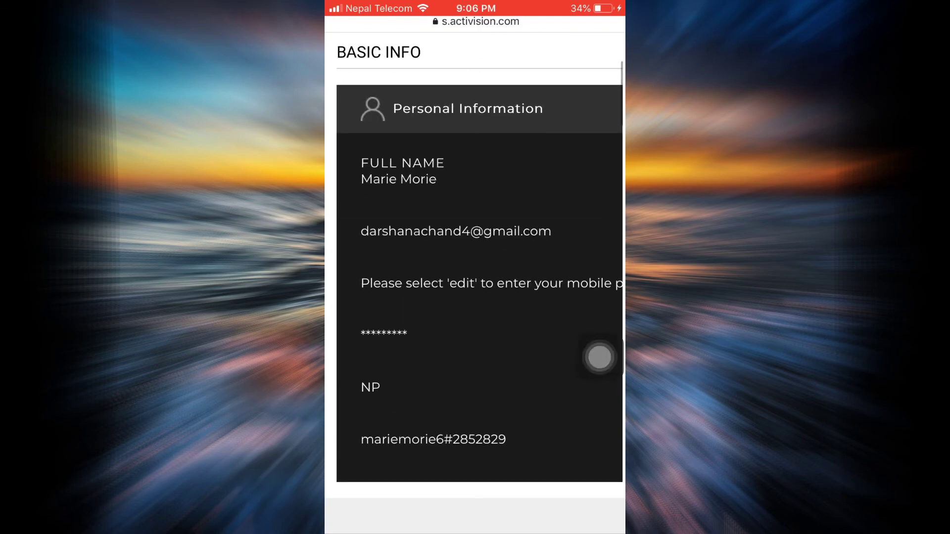
{"action": "scroll", "coordinate": [475, 297], "scroll_direction": "down", "scroll_amount": 5}
{"action": "scroll", "coordinate": [475, 297], "scroll_direction": "up", "scroll_amount": 5}
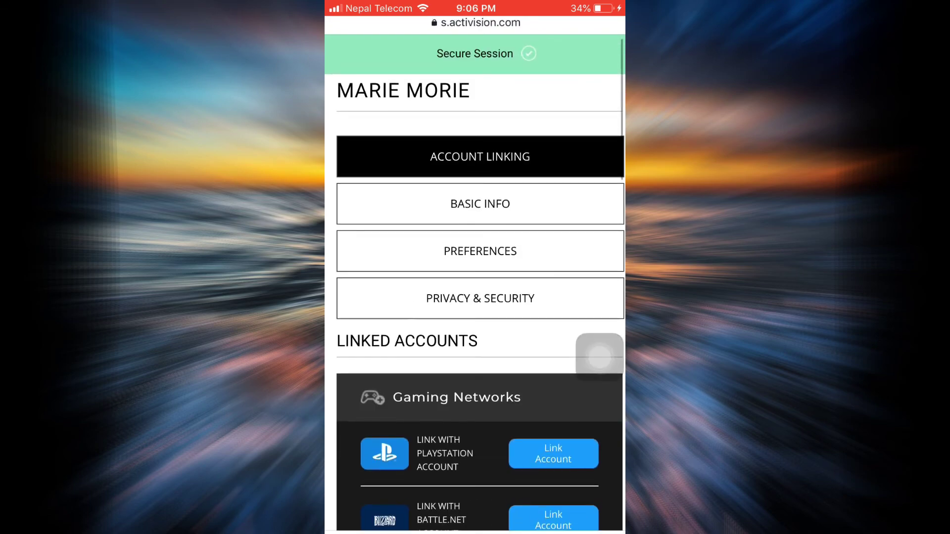
{"action": "left_click", "coordinate": [480, 203]}
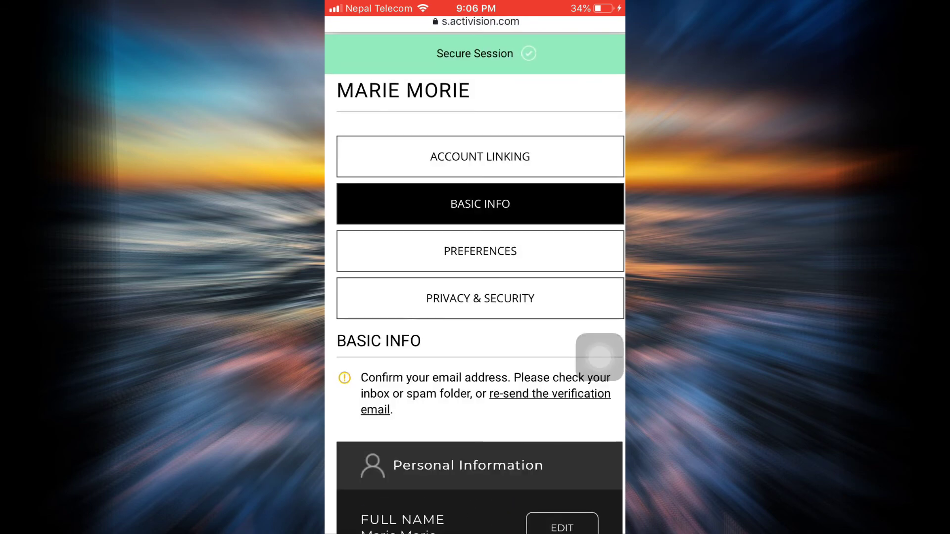
{"action": "scroll", "coordinate": [475, 297], "scroll_direction": "down", "scroll_amount": 8}
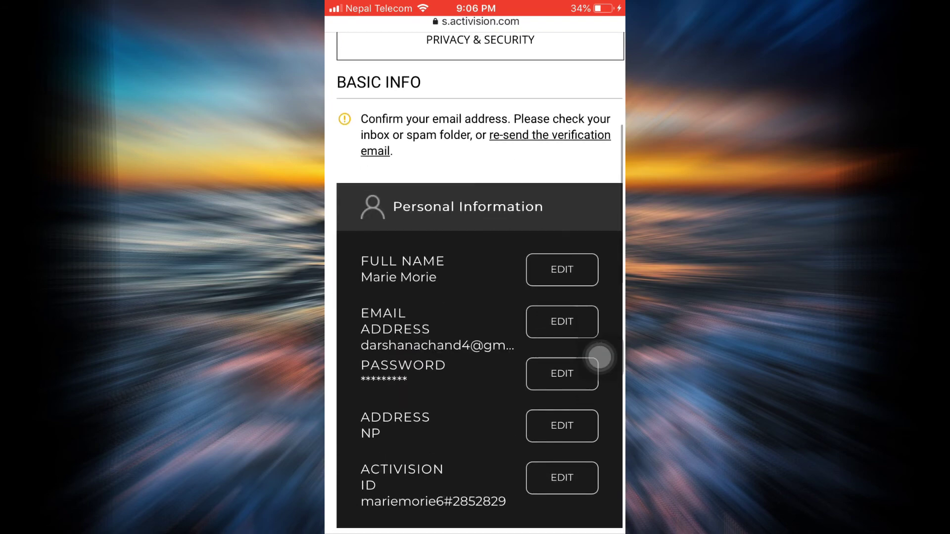
{"action": "left_click", "coordinate": [562, 137]}
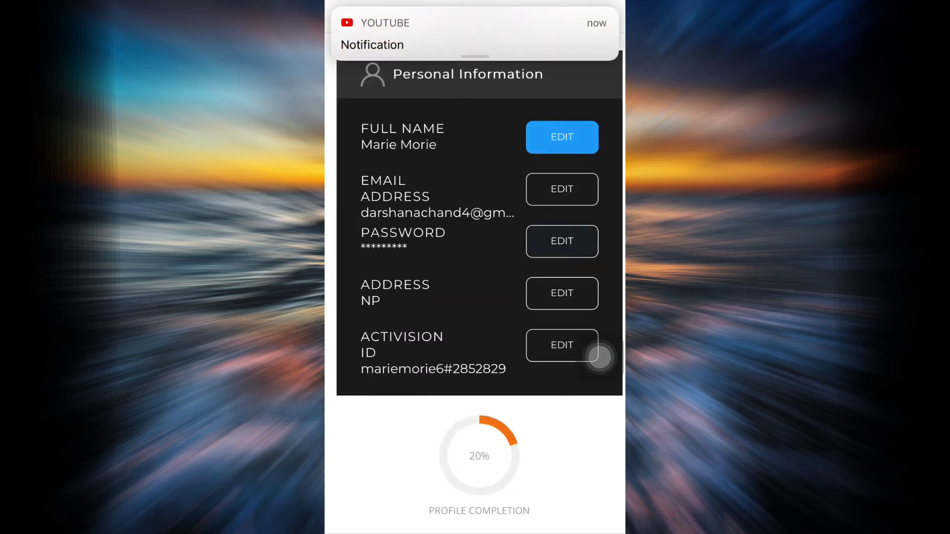
{"action": "left_click", "coordinate": [562, 241]}
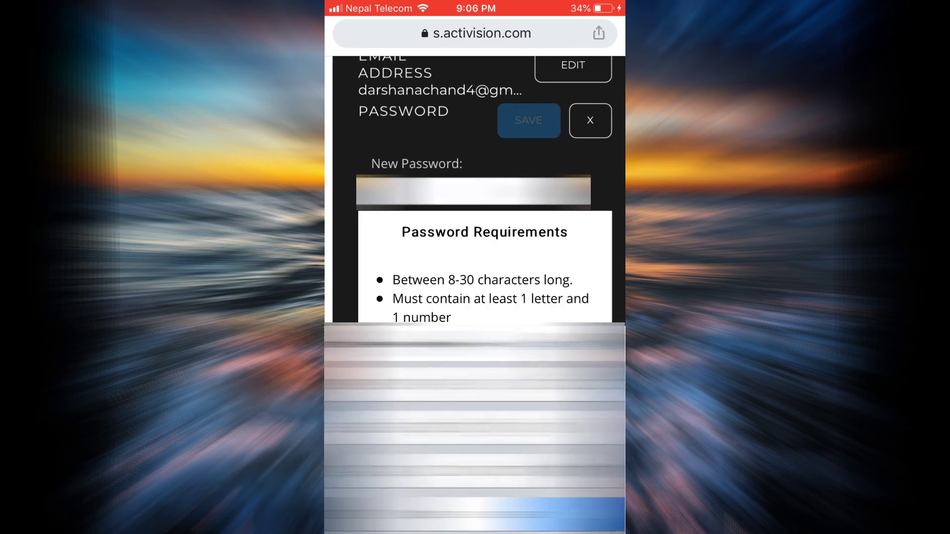
Enter the same new password in the New Password and Retype Password fields.
{"action": "left_click", "coordinate": [475, 191]}
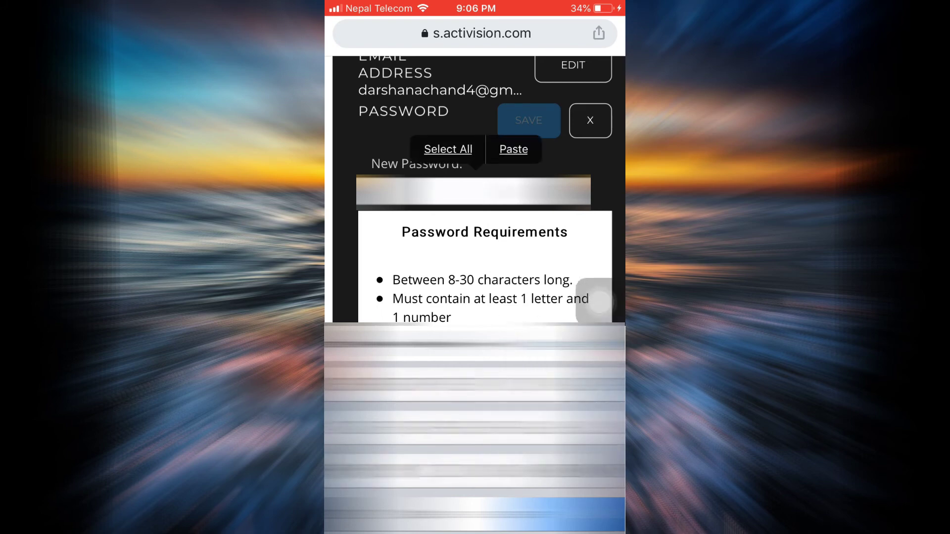
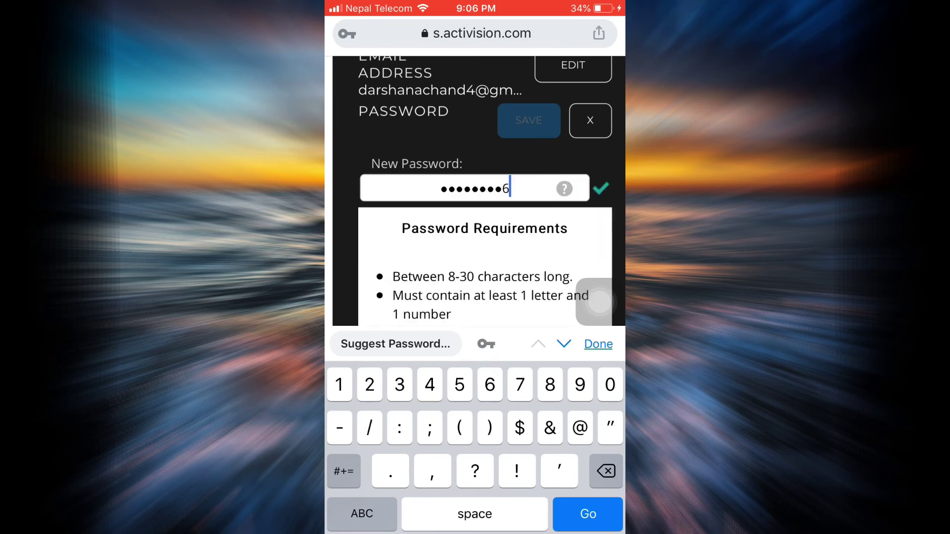
{"action": "left_click", "coordinate": [599, 344]}
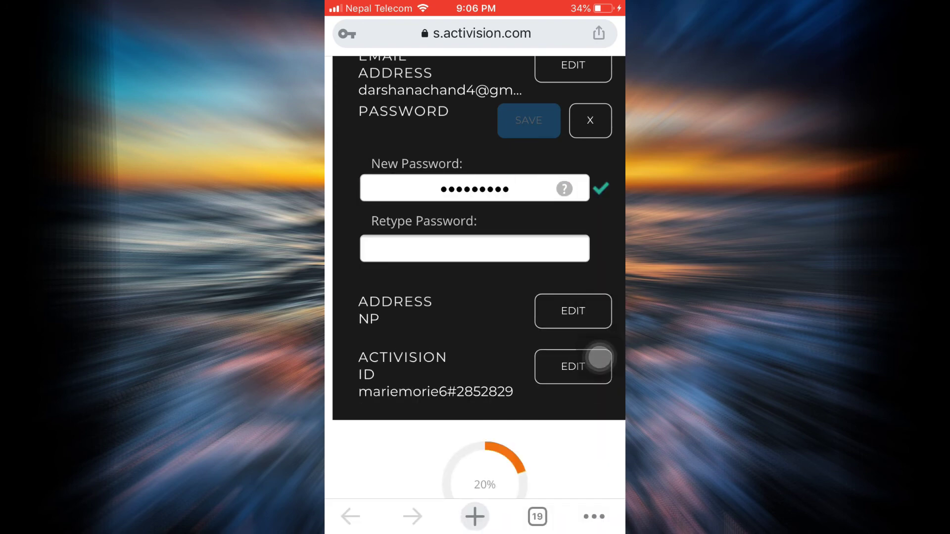
{"action": "left_click", "coordinate": [474, 249]}
{"action": "left_click", "coordinate": [599, 302]}
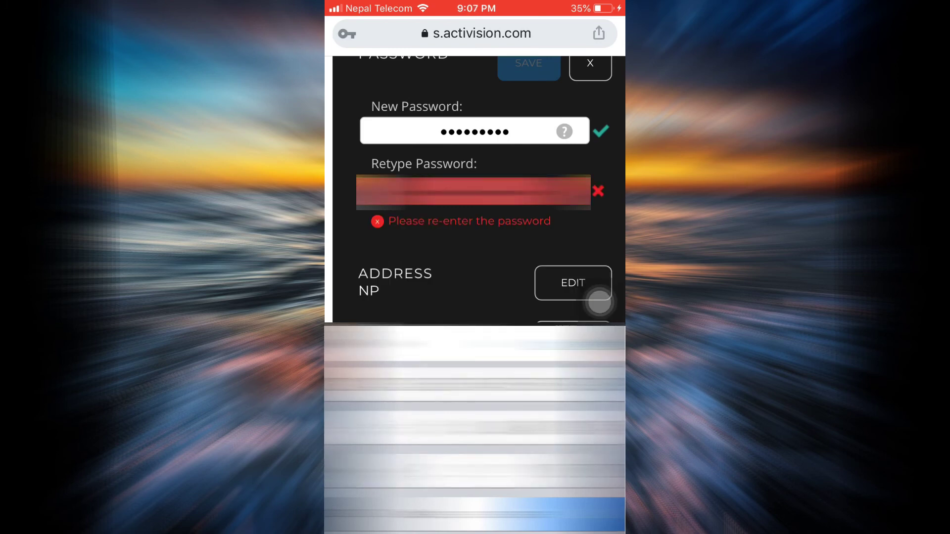
{"action": "type", "text": "6"}
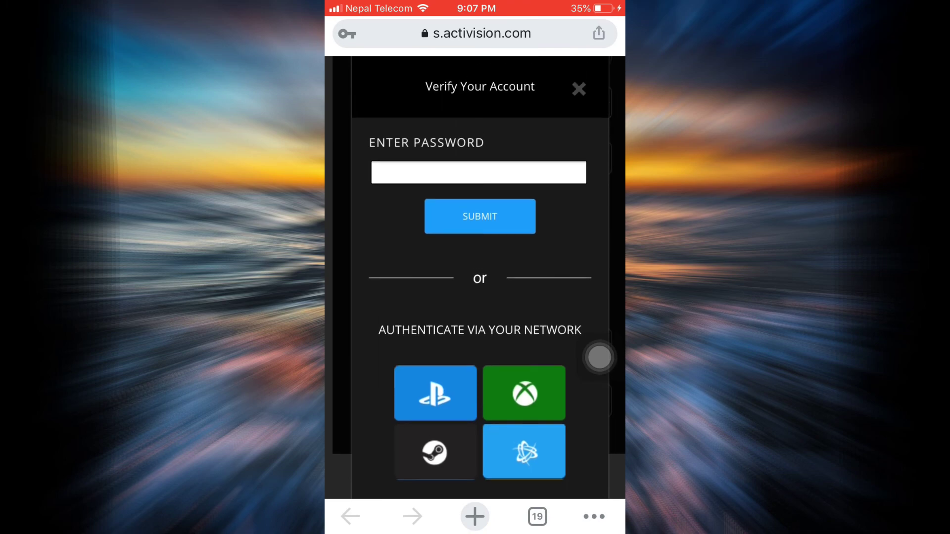
Enter the current account password in Verify Your Account and submit it.
{"action": "left_click", "coordinate": [478, 172]}
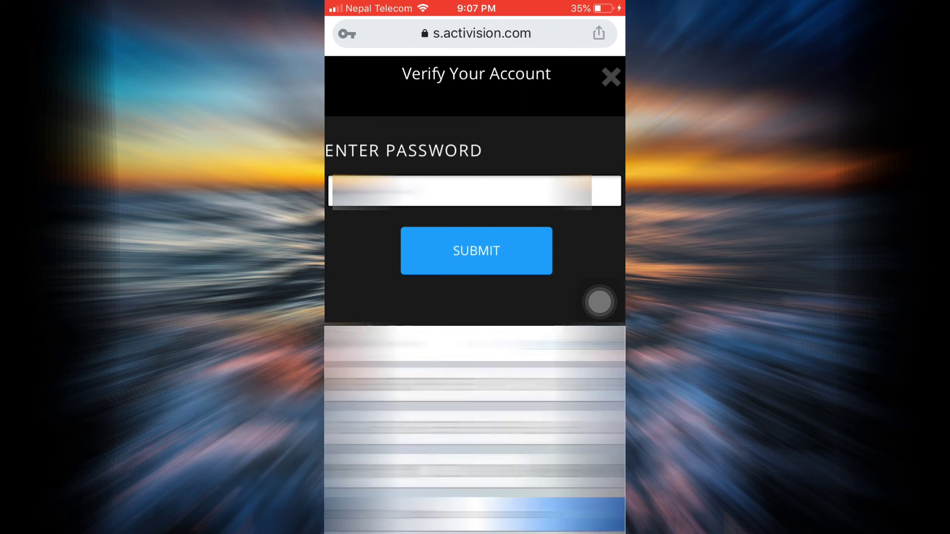
{"action": "type", "text": "password"}
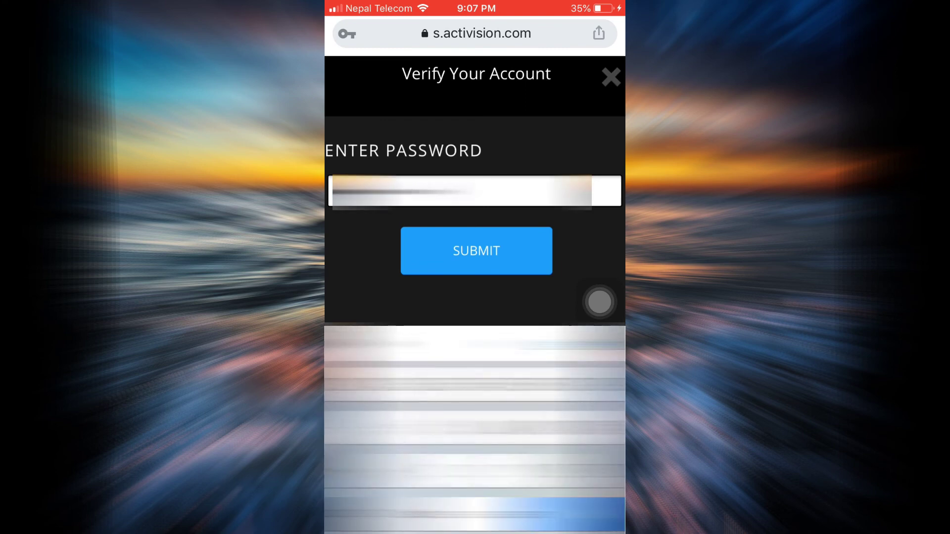
{"action": "left_click", "coordinate": [476, 250]}
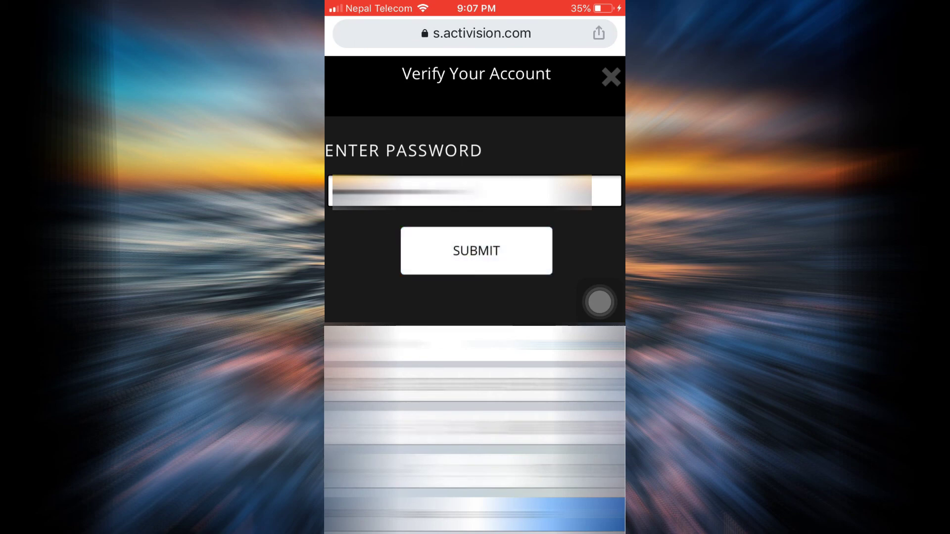